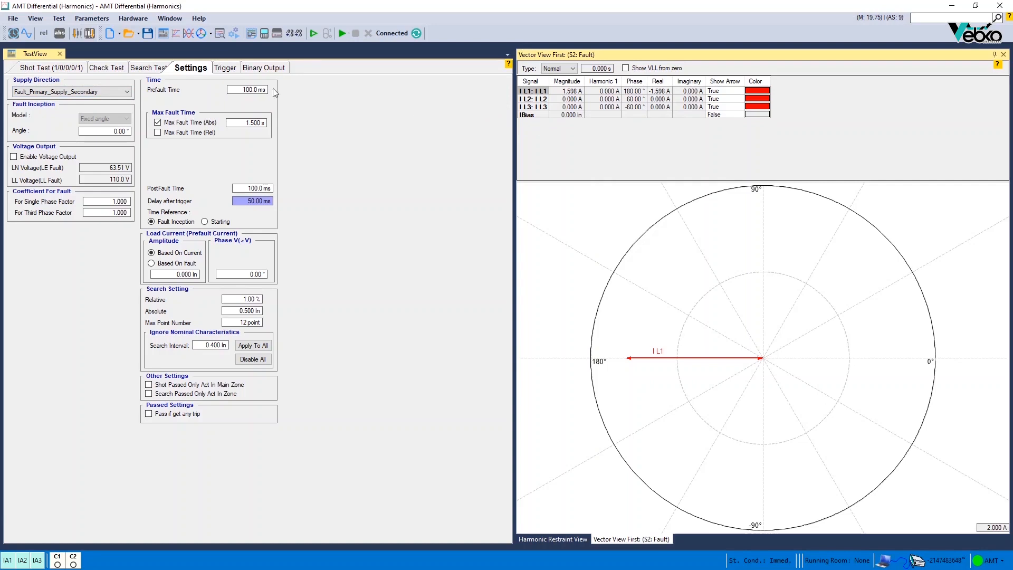
Try the Fault_Secondary_Supply_Primary supply direction, and return it to Fault_Primary_Supply_Secondary
click(110, 91)
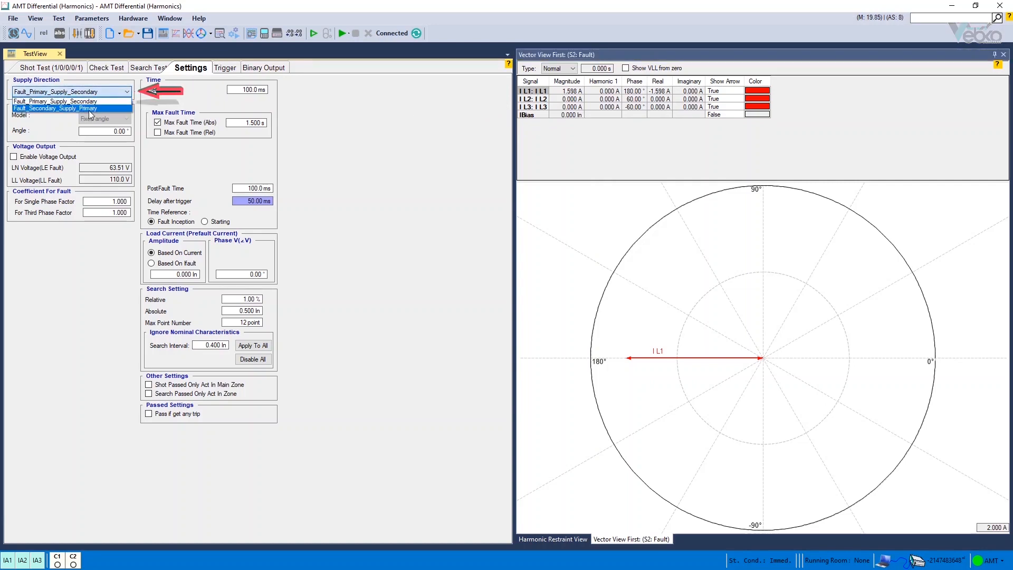
click(89, 109)
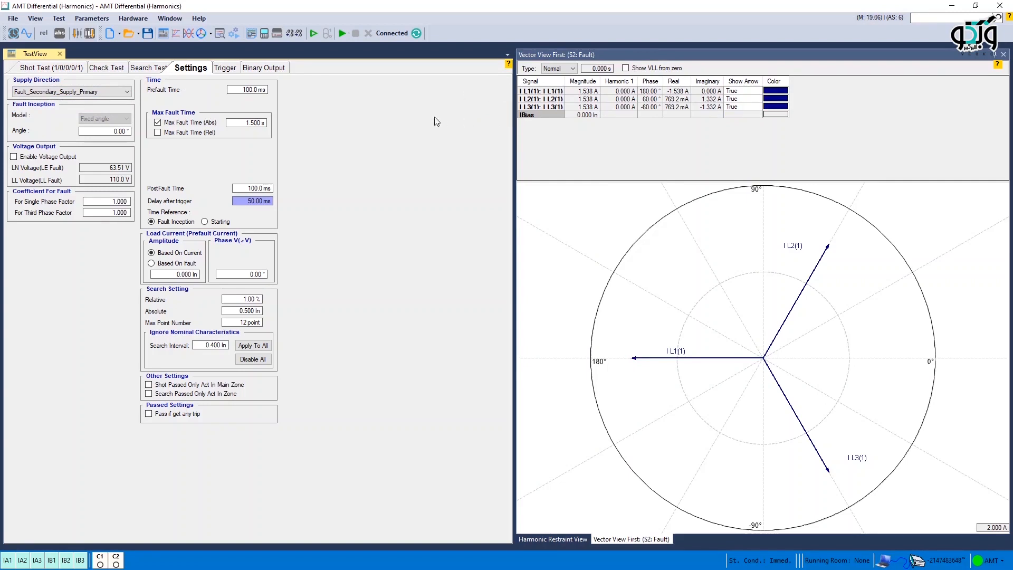
click(110, 92)
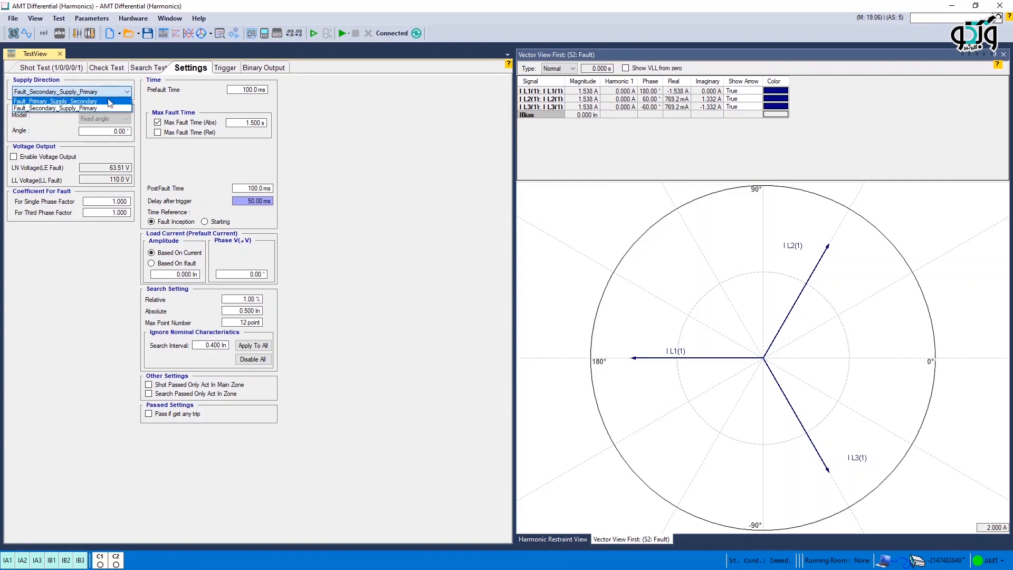
click(110, 101)
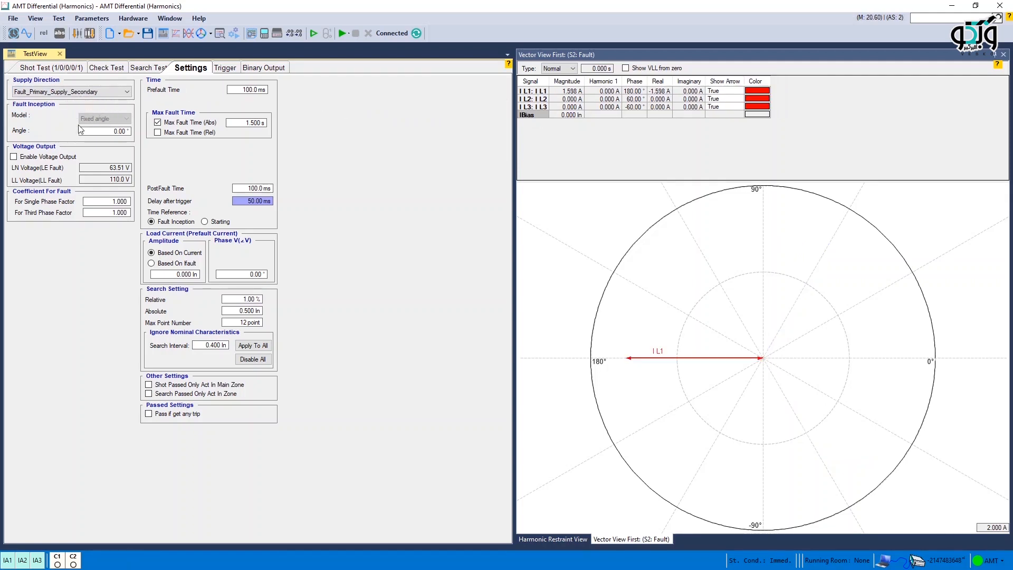
Enable the voltage output and display the Voltage GroupA waveforms in the time-signal view
click(54, 159)
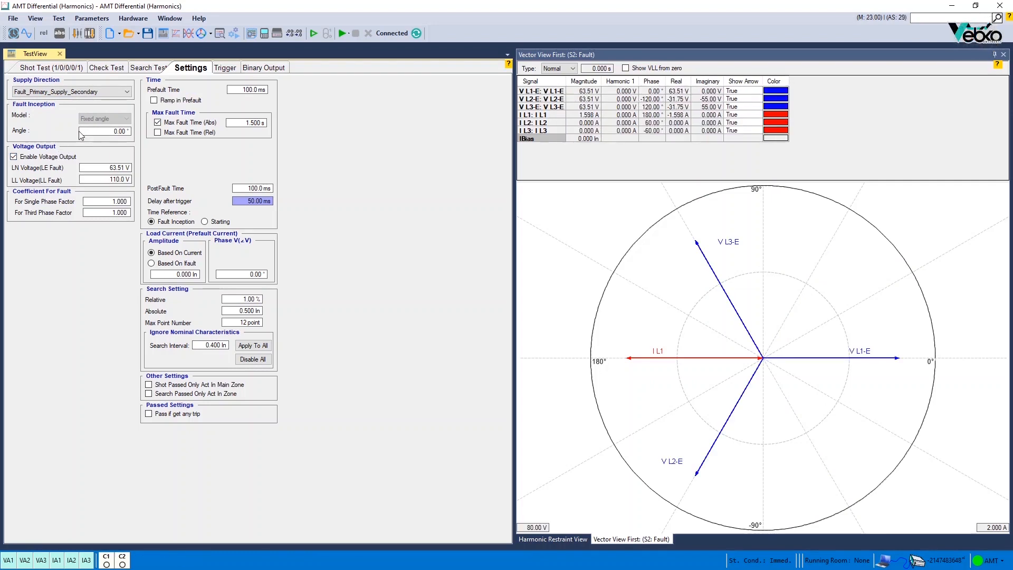
click(190, 33)
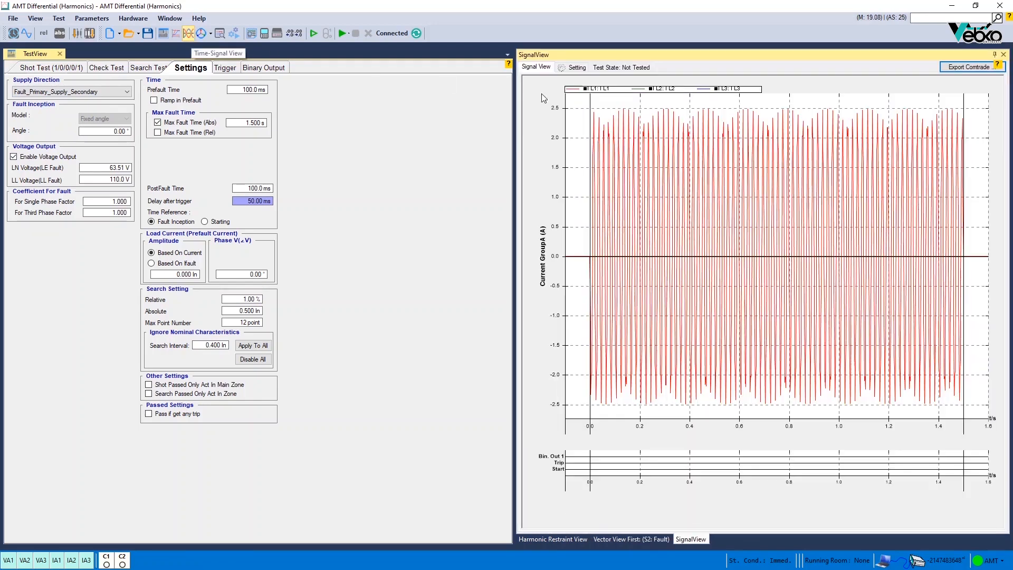
click(574, 67)
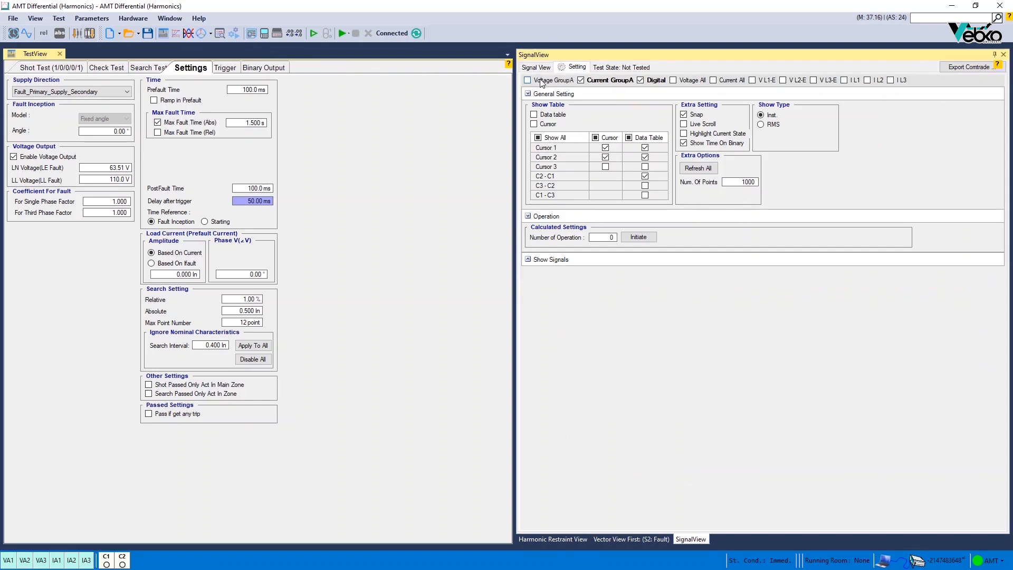
click(538, 68)
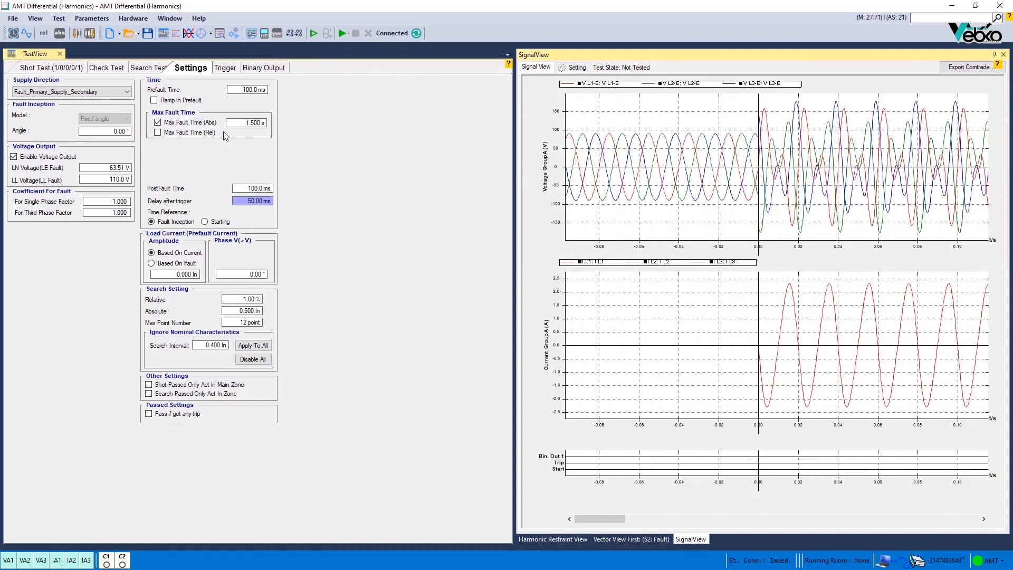
Set the fault inception angle to 90°
click(87, 133)
text(90)
key(Return)
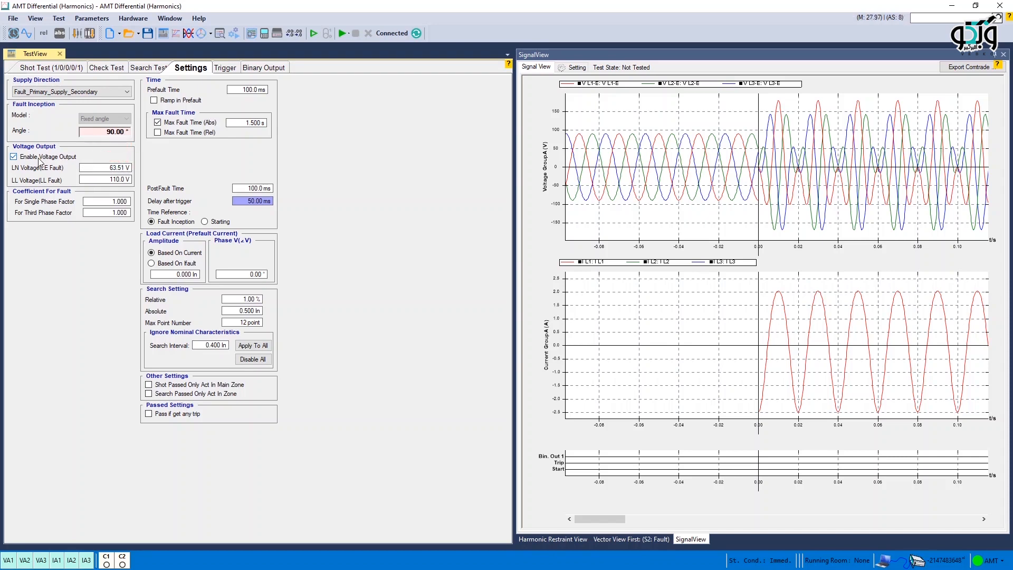
Show the fault vector diagram and set the single phase fault coefficient to 5
click(112, 170)
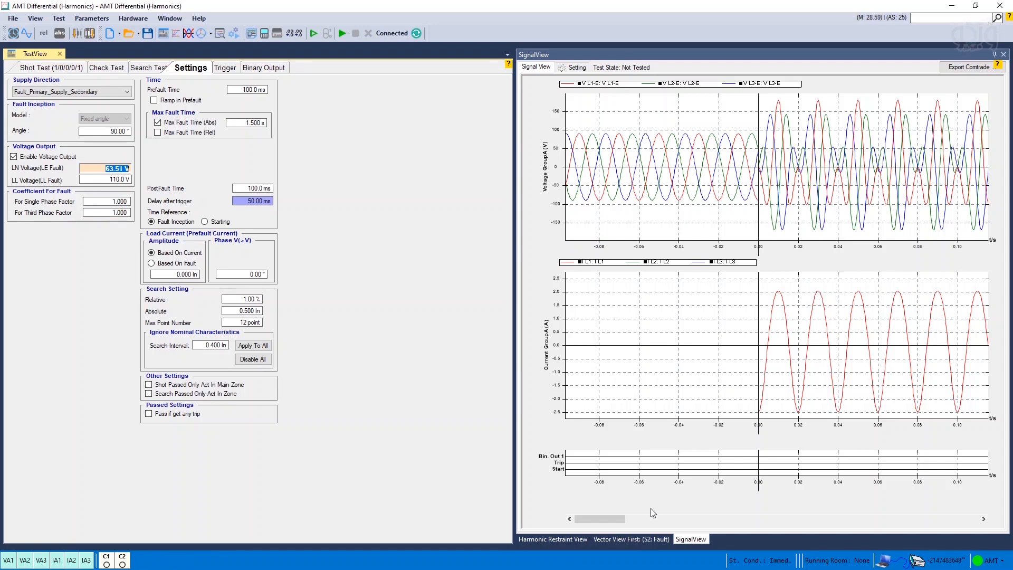
click(641, 538)
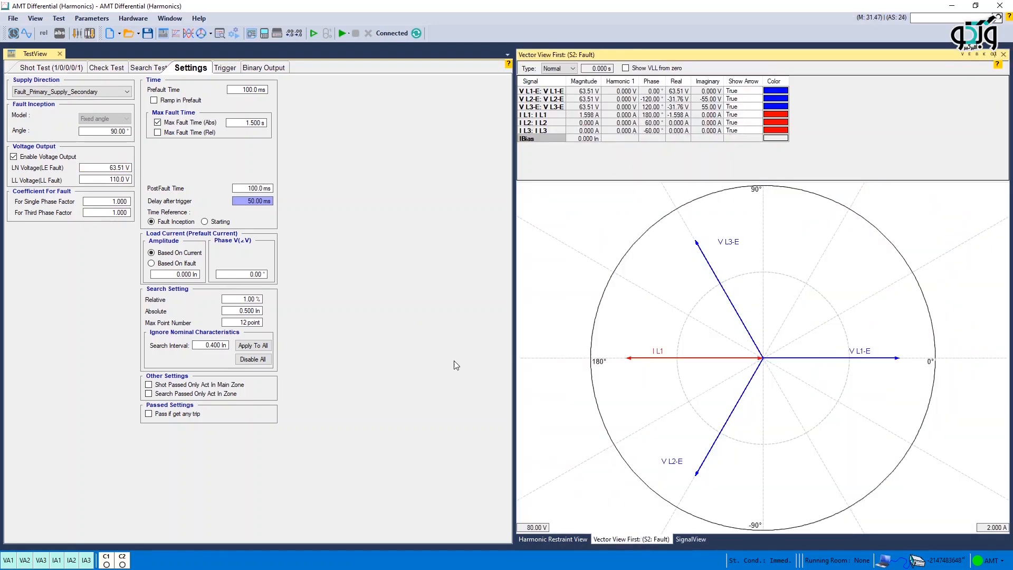
click(123, 201)
text(5)
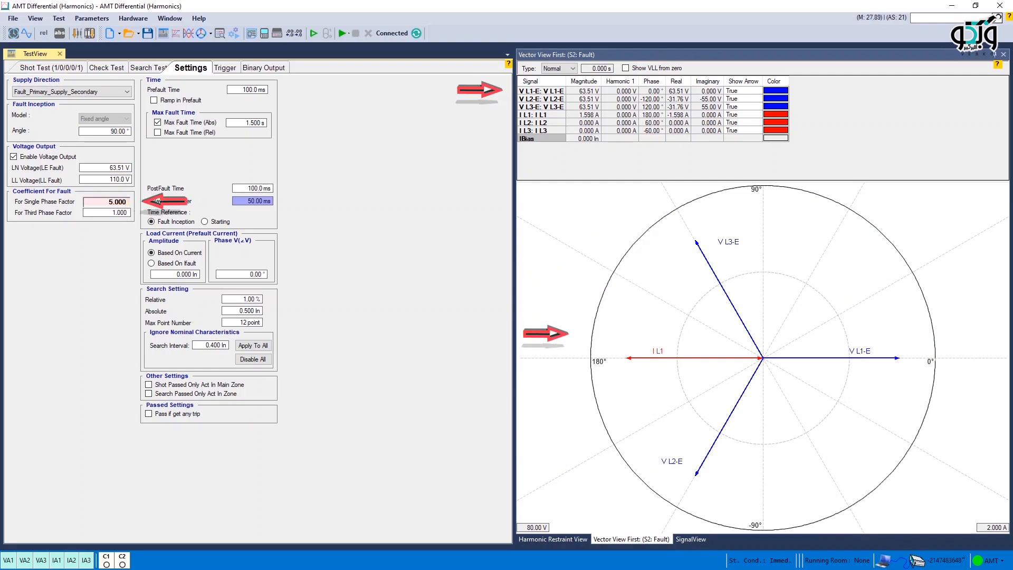
key(Return)
click(574, 118)
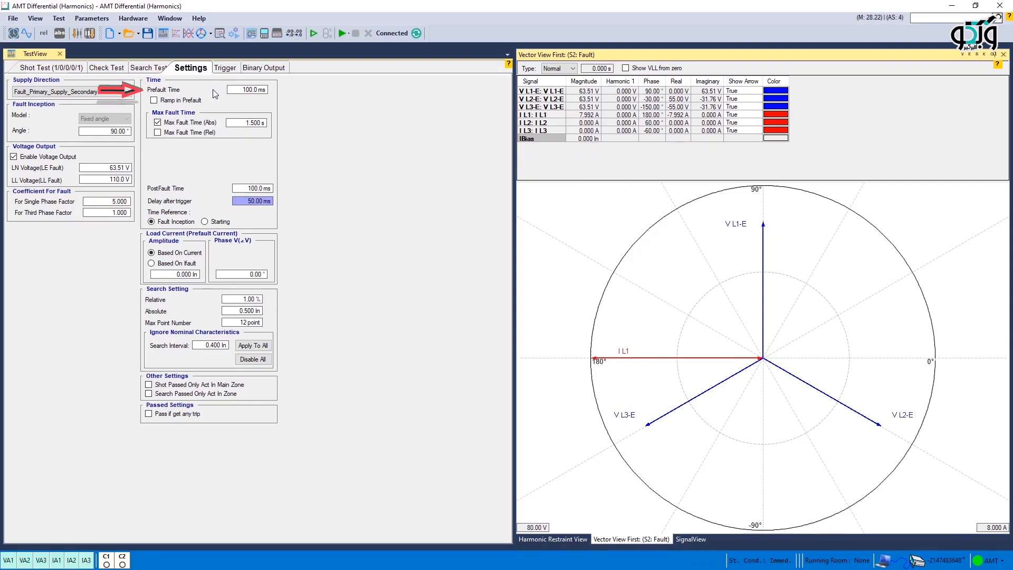
Enable Ramp in Prefault and the relative maximum fault time, adding 5 % of the nominal time
click(180, 100)
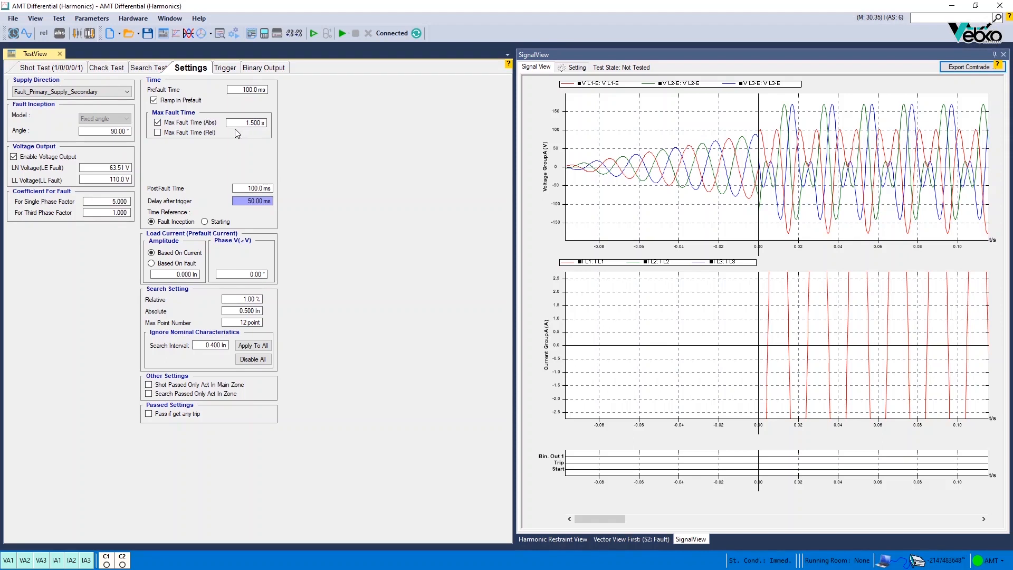
click(183, 133)
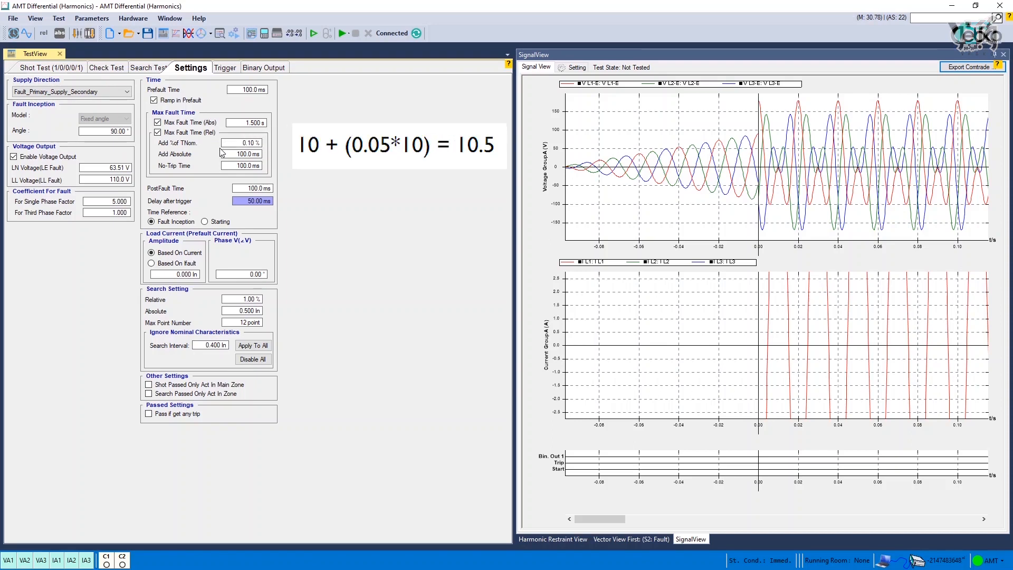
click(233, 143)
text(5)
key(Return)
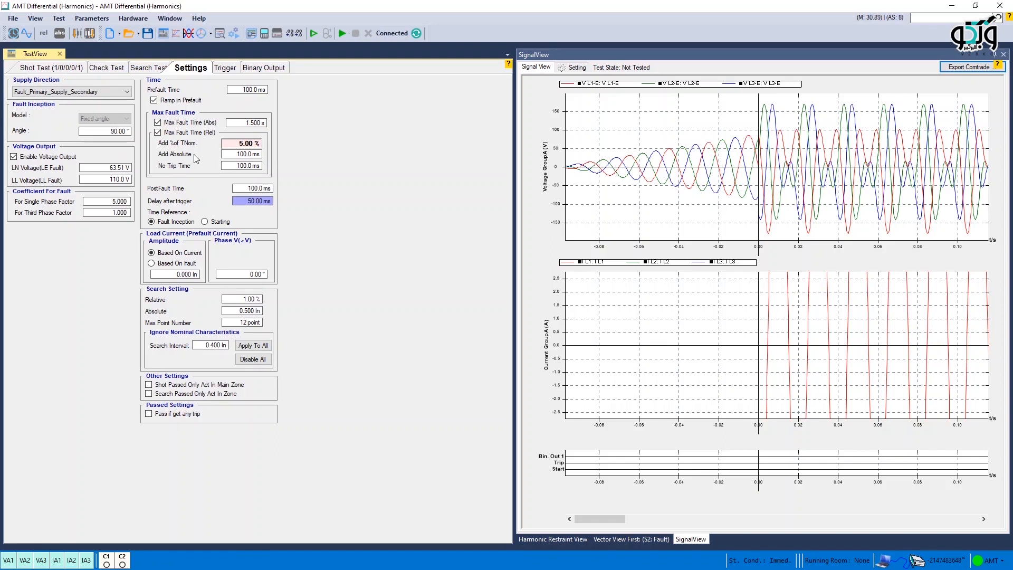
Inspect the XRio circuit breaker parameter linked to the delay after trigger, and review the field's link options
click(241, 205)
right_click(245, 206)
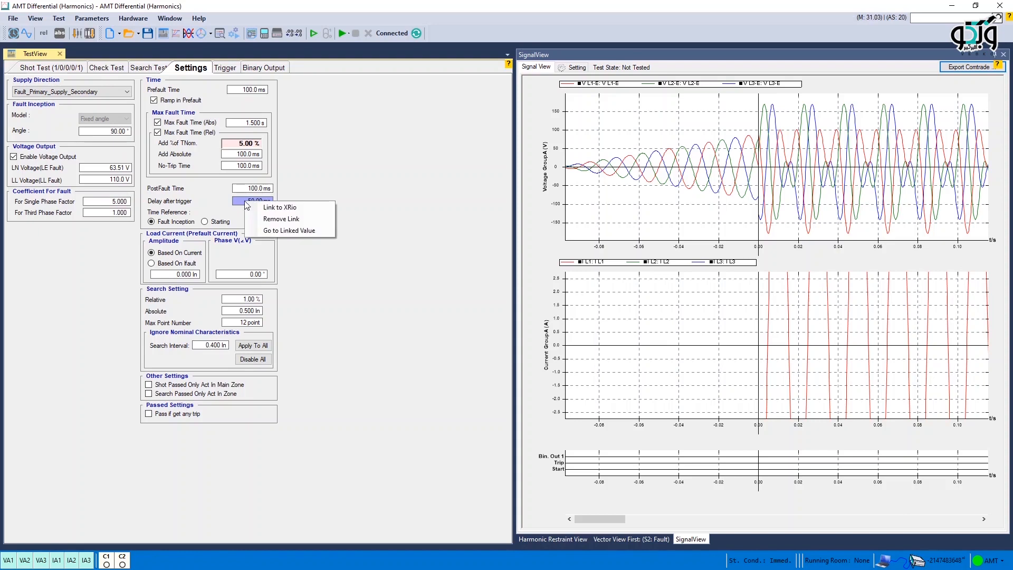
click(280, 230)
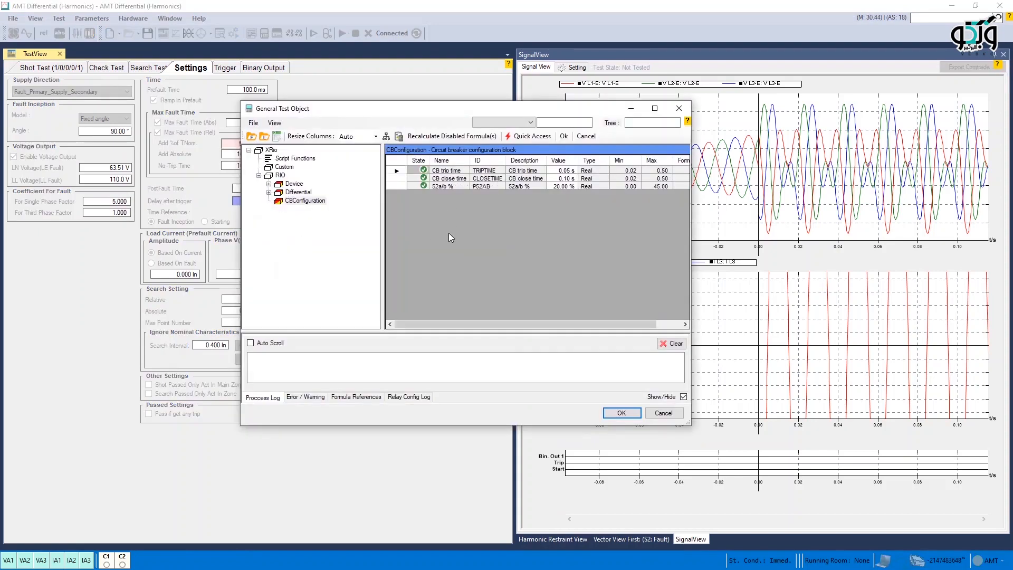
click(663, 412)
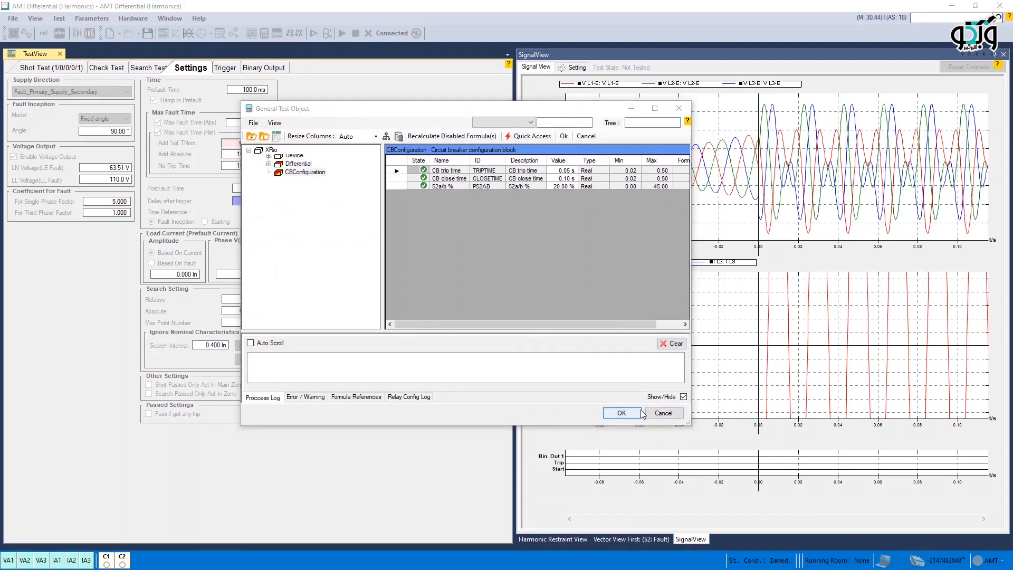
right_click(266, 201)
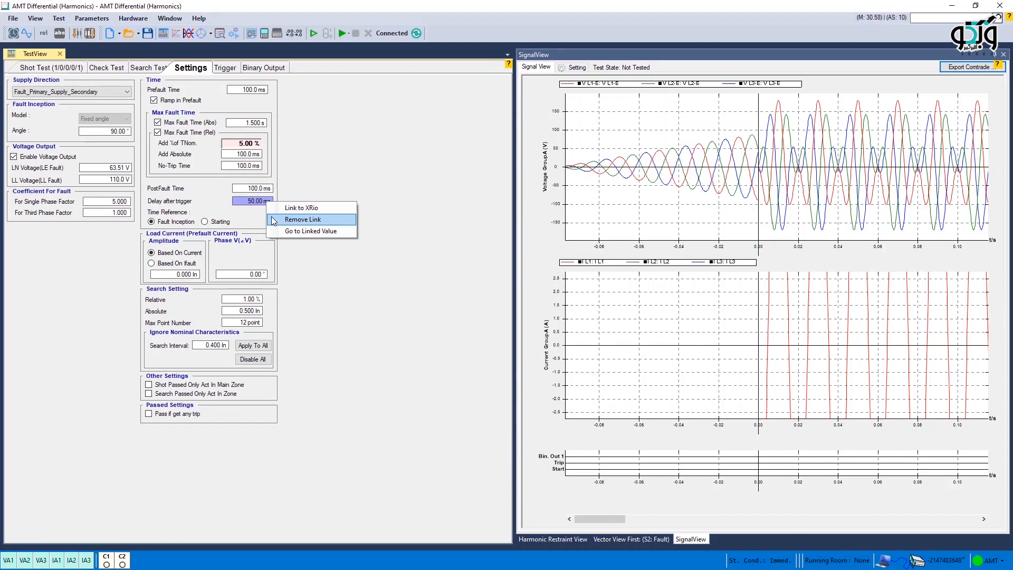
click(273, 220)
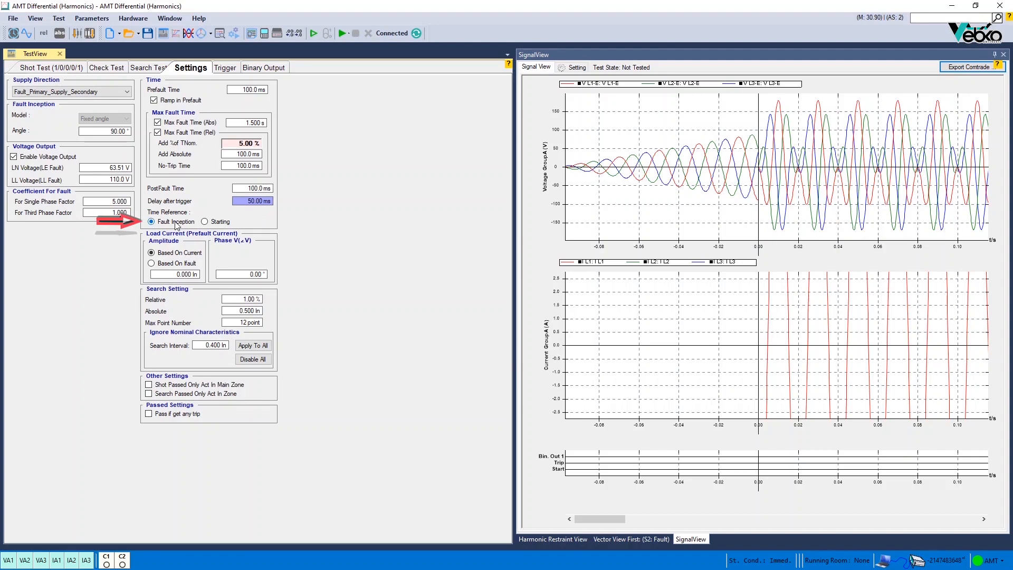
Switch the time reference to Starting and return it to Fault Inception
click(205, 221)
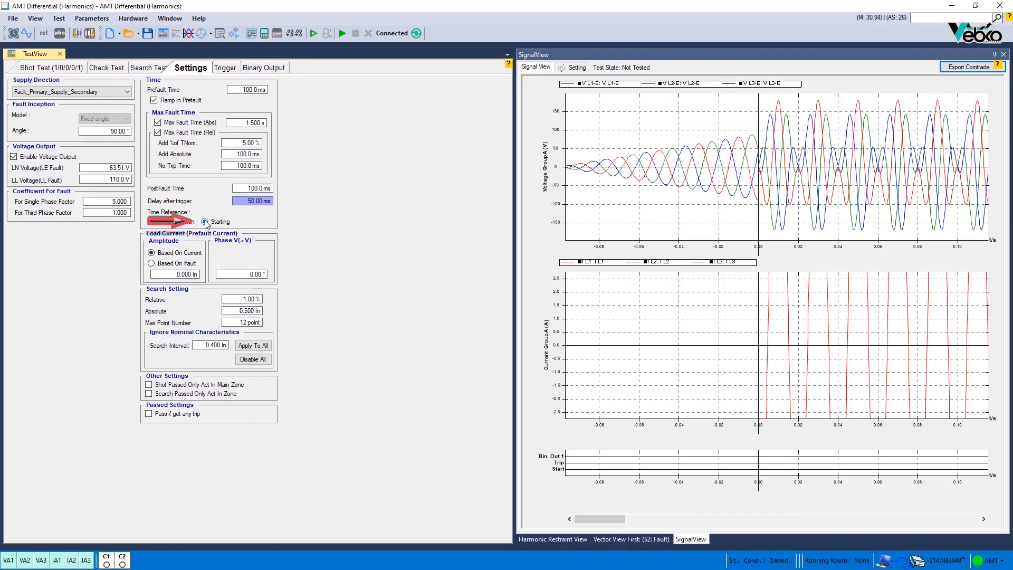
click(182, 222)
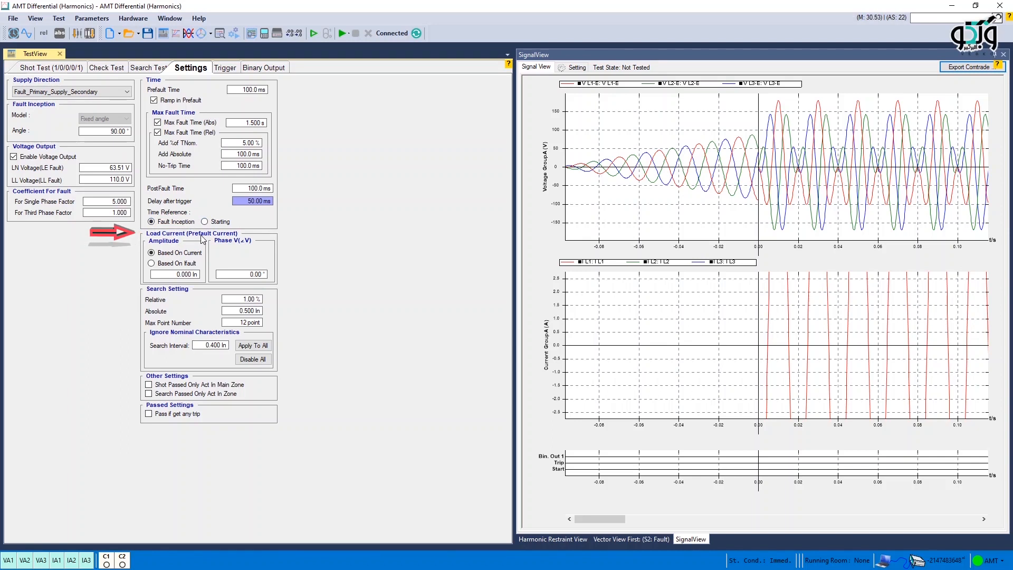
Show the Harmonic Restraint View and base the prefault load current amplitude on Ifault
click(543, 538)
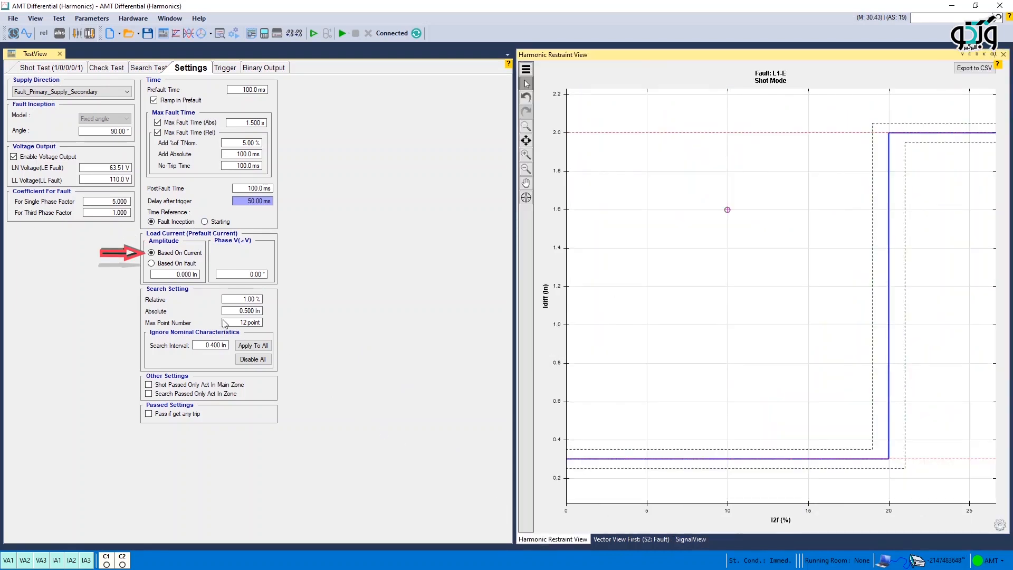
click(169, 267)
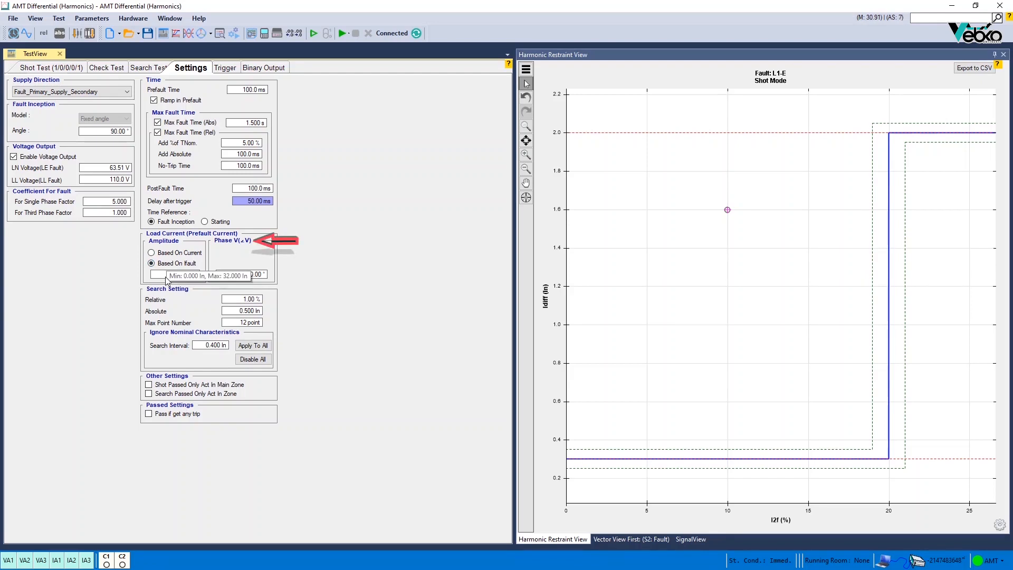
click(234, 277)
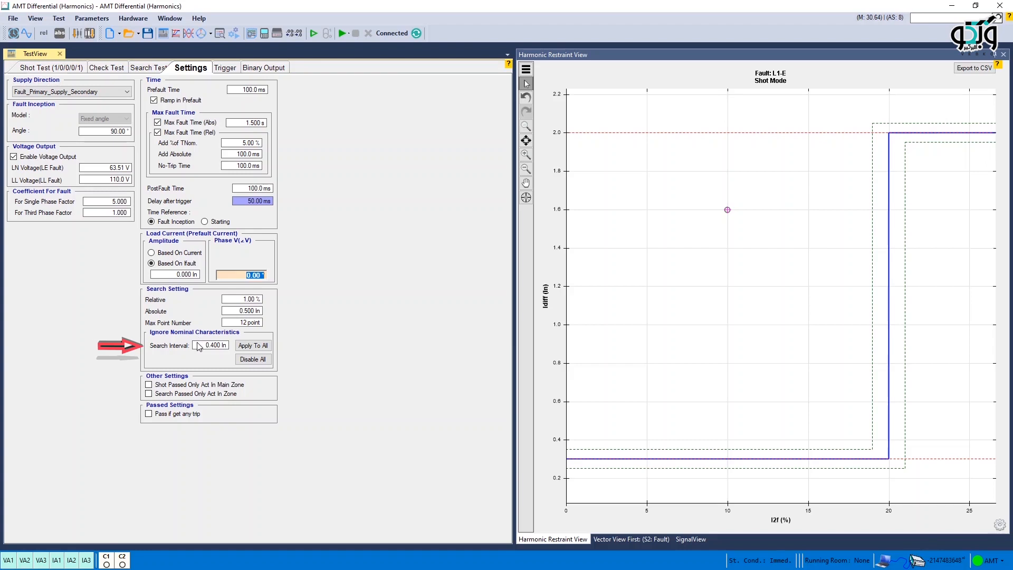
Add a horizontal L1-E search line about 7.8 In long across the vertical characteristic, starting at about Idiff 1.35 In and Ixf/Idiff 16 %
click(148, 67)
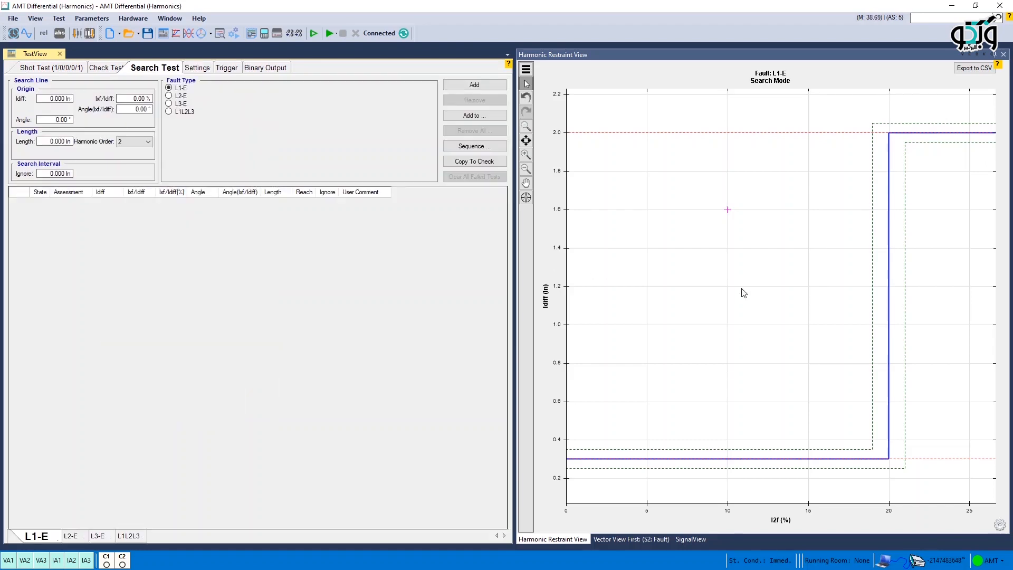
drag(823, 258, 950, 258)
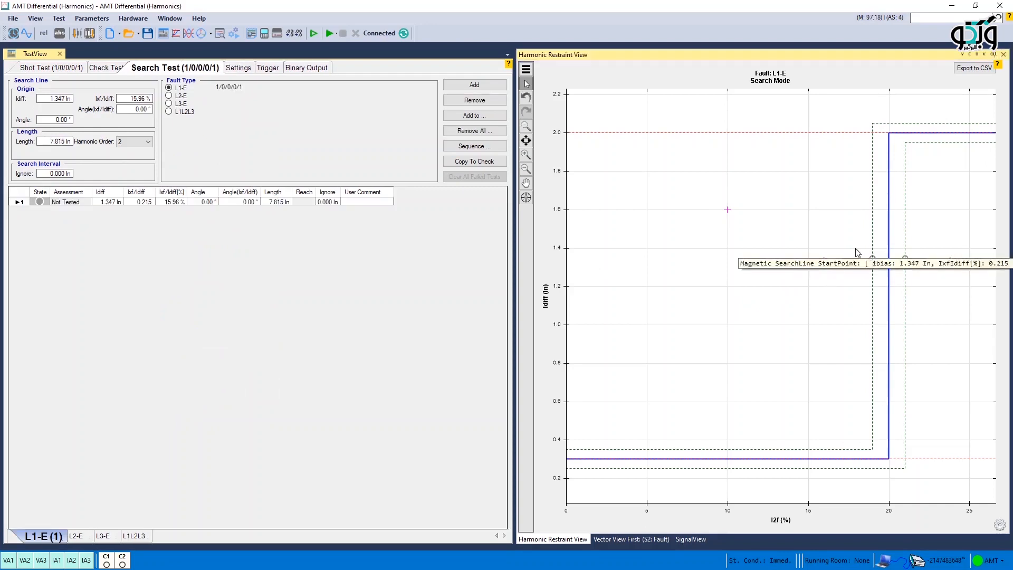
Set the search interval for ignoring nominal characteristics to 0.500 In and apply it to all search lines
click(238, 68)
double_click(214, 345)
text(0.500 In)
click(248, 346)
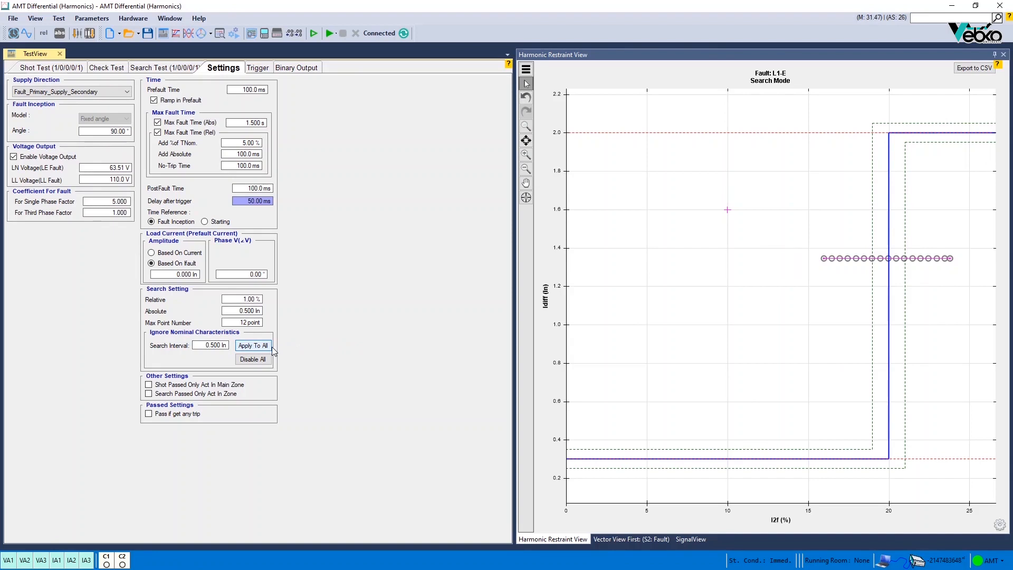
Apply and start the search test for the L1-E search line
click(165, 68)
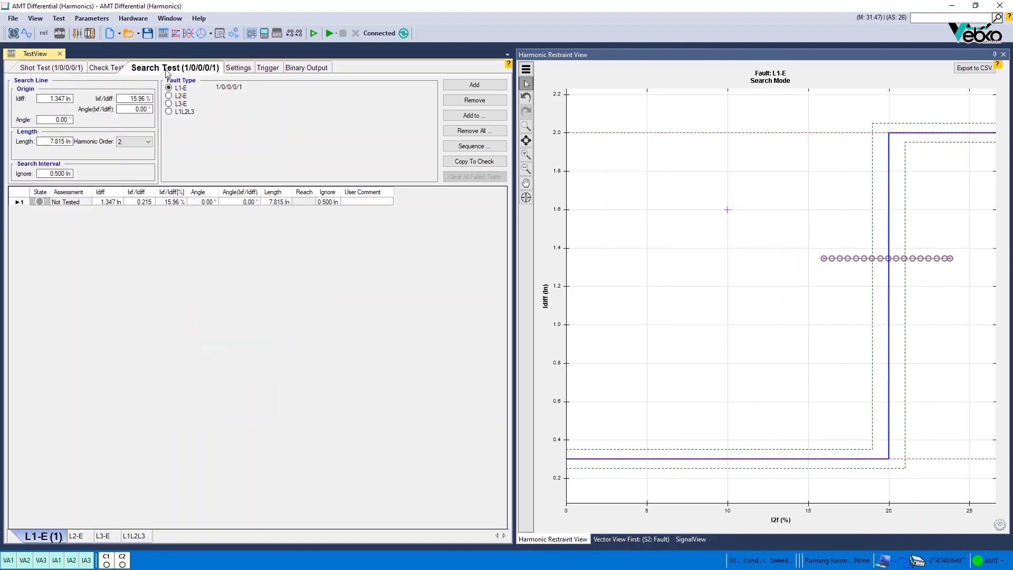
right_click(18, 203)
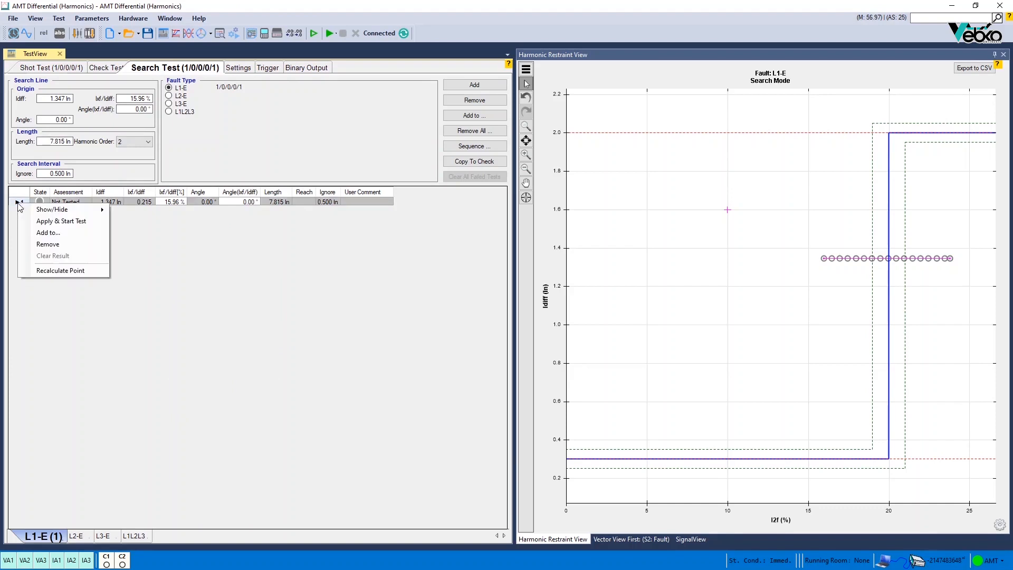
click(41, 220)
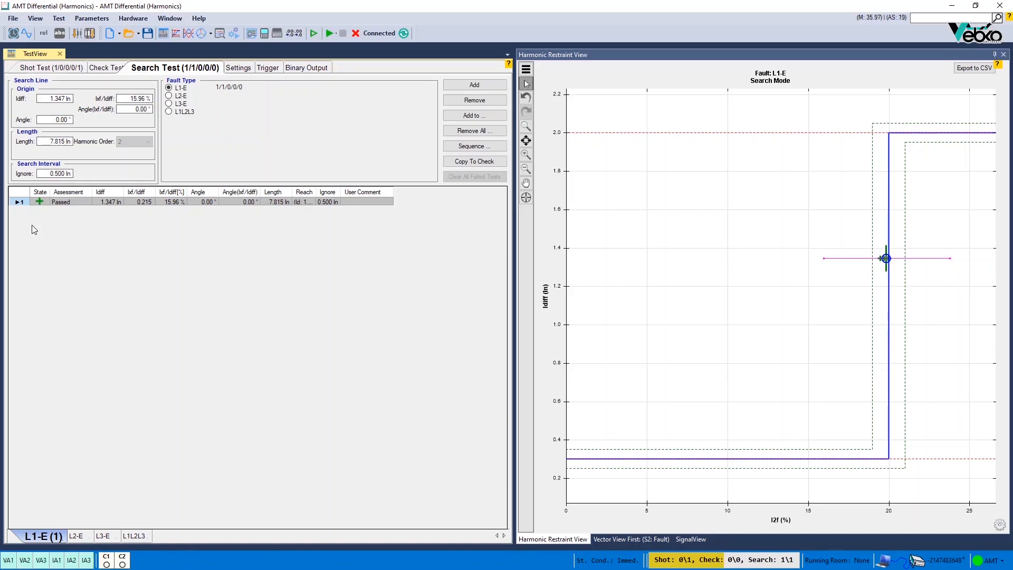
Enable Shot Passed Only Act In Main Zone and add an L1-E shot point at about Idiff 0.75 In and Ixf/Idiff 20.7 %
click(243, 71)
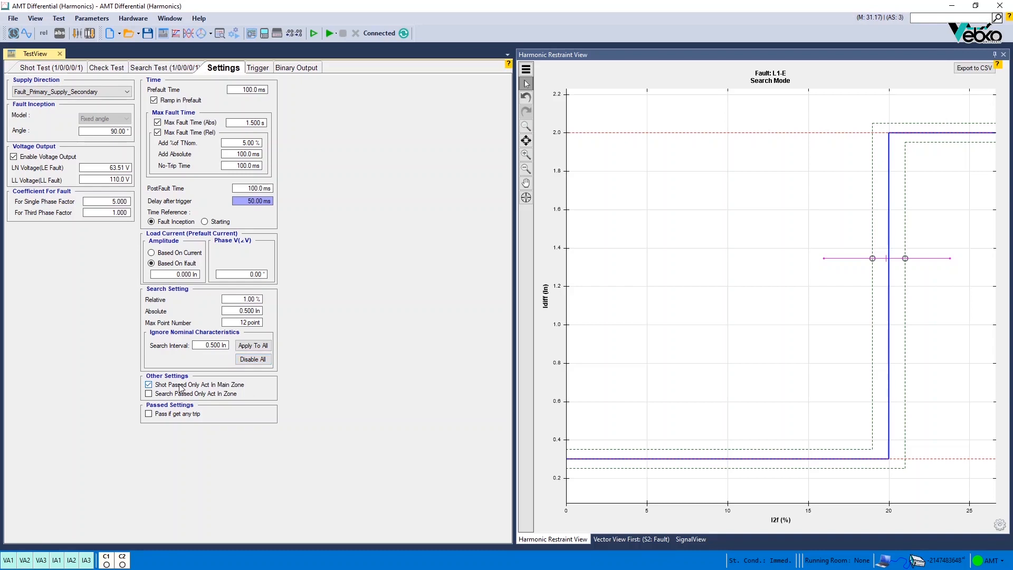
click(61, 69)
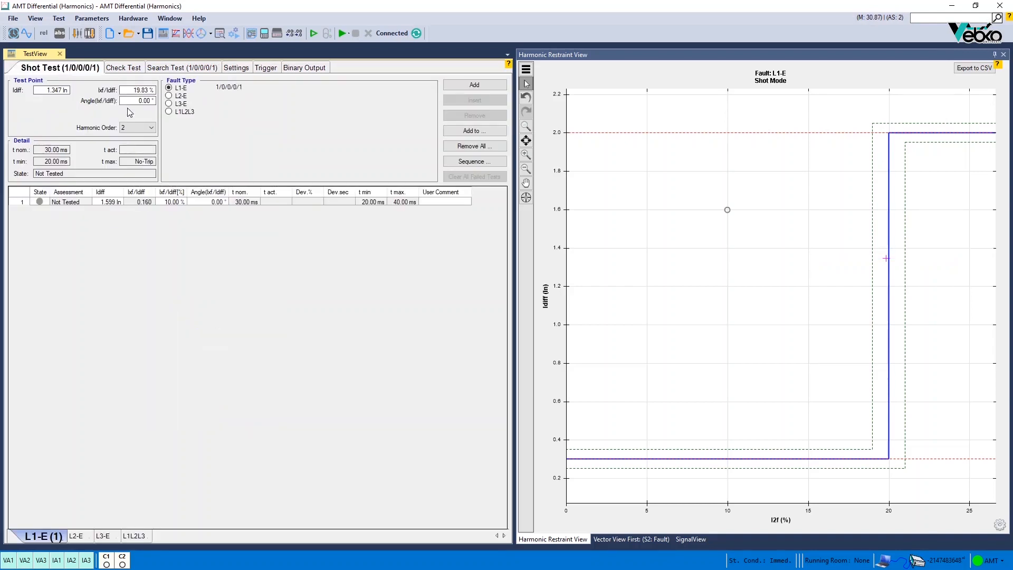
click(902, 377)
double_click(900, 373)
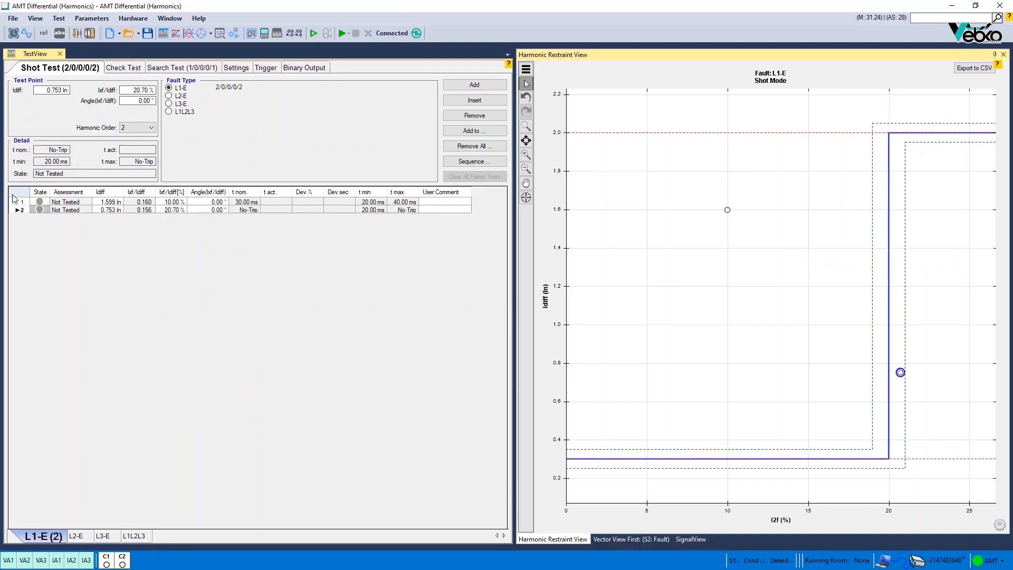
Apply and start the shot test for the second L1-E point at Idiff 0.753 In and Ixf/Idiff 20.70 %
click(21, 213)
right_click(21, 213)
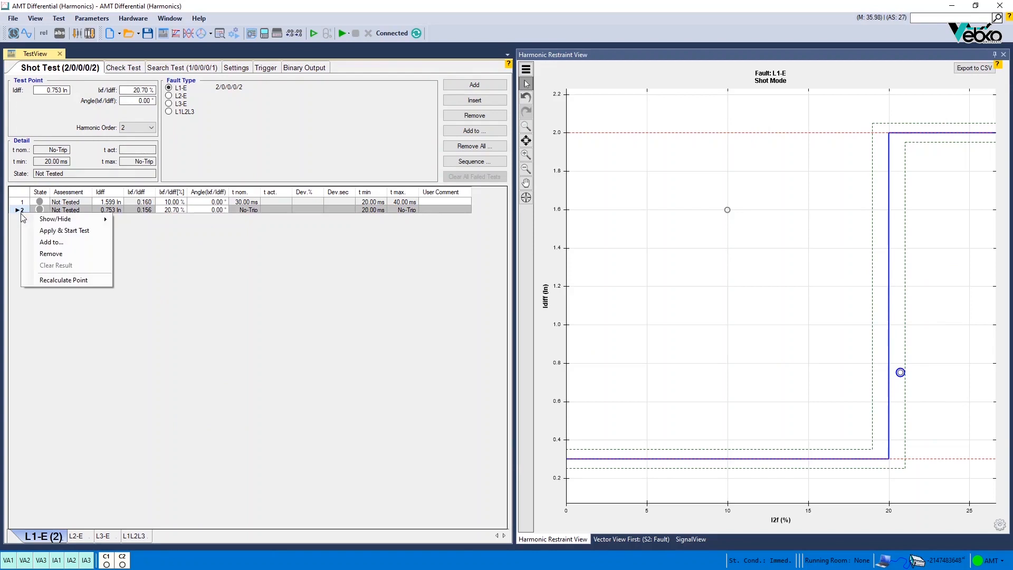
click(43, 232)
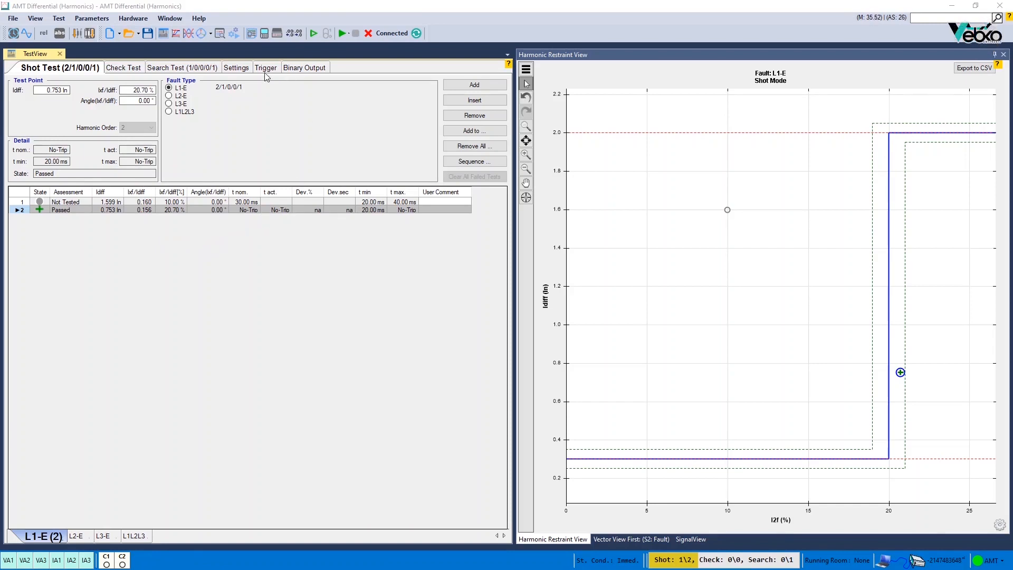
Return to the test settings and clear the test results to unlock the options for editing
click(236, 68)
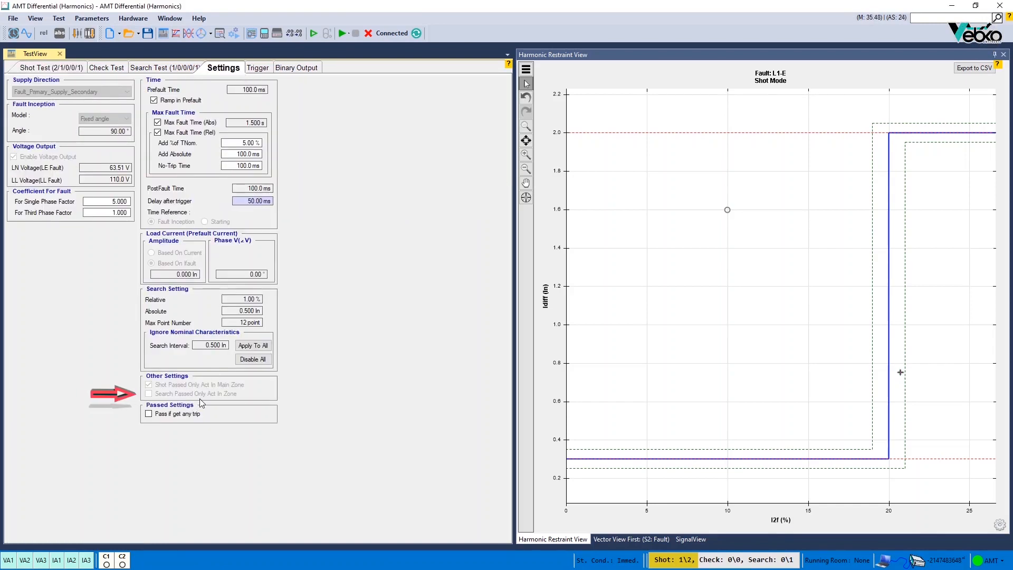
click(368, 36)
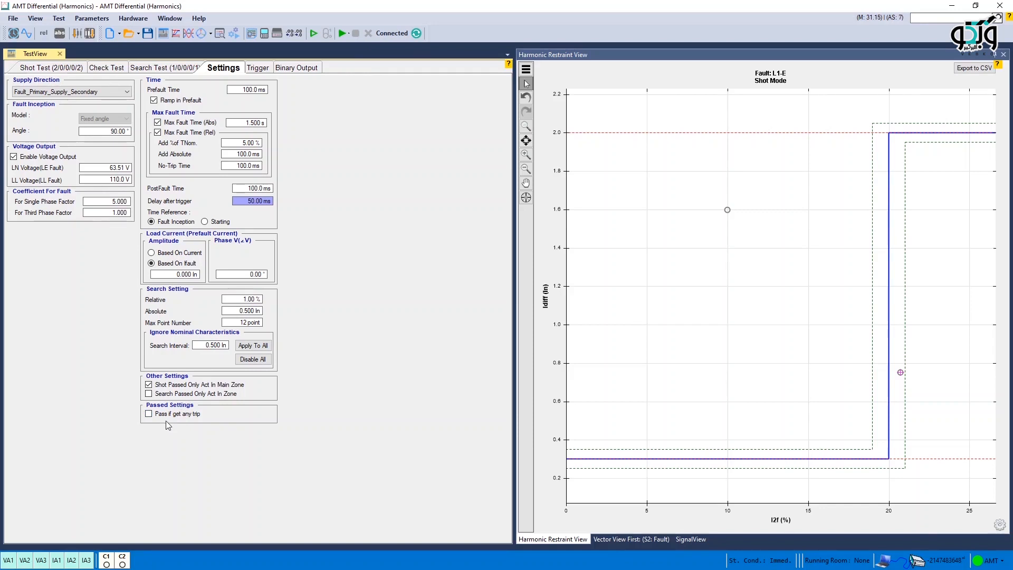
Review the binary trigger conditions and the binary output settings for the prefault, fault and postfault states
click(251, 73)
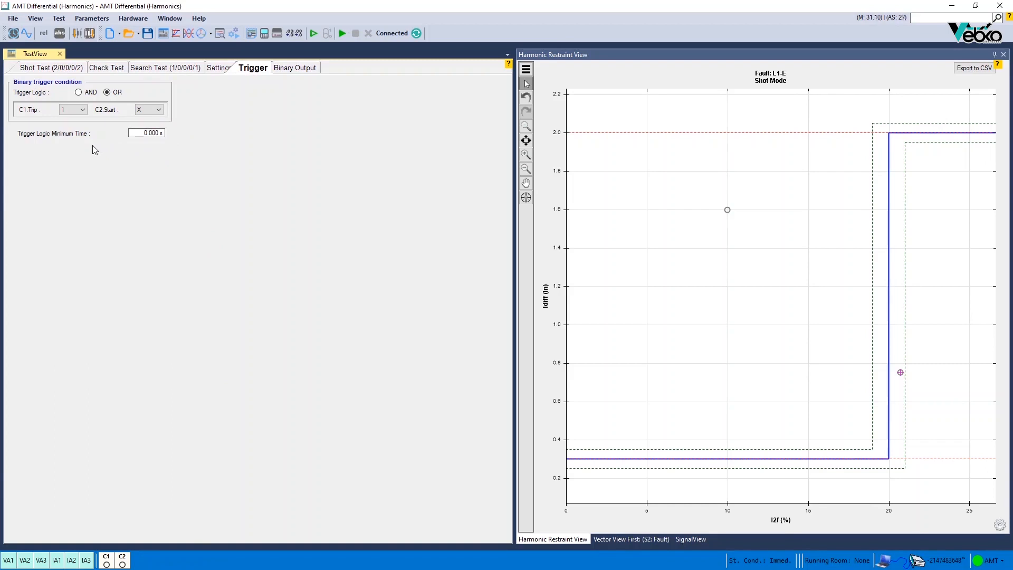
click(295, 72)
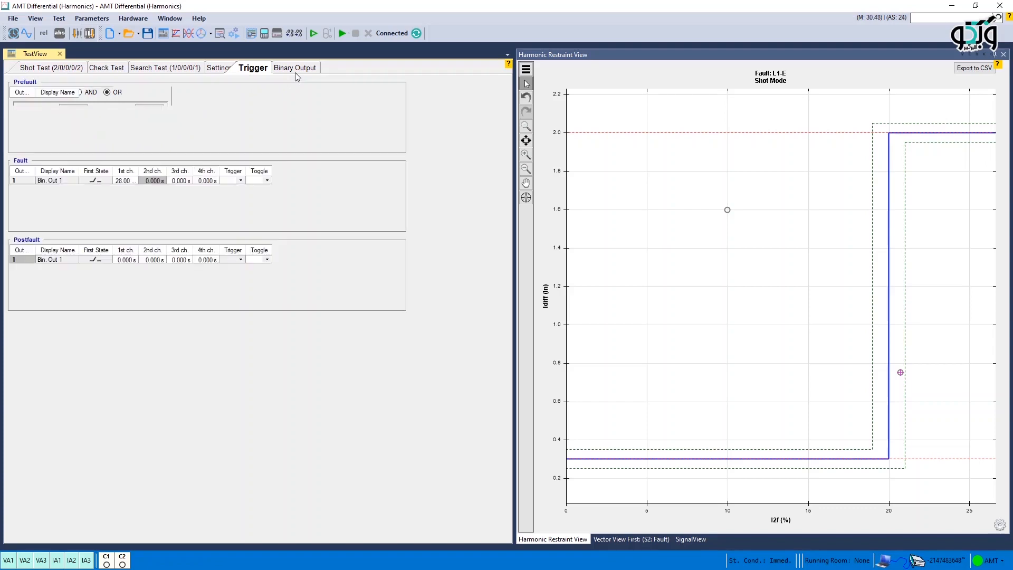